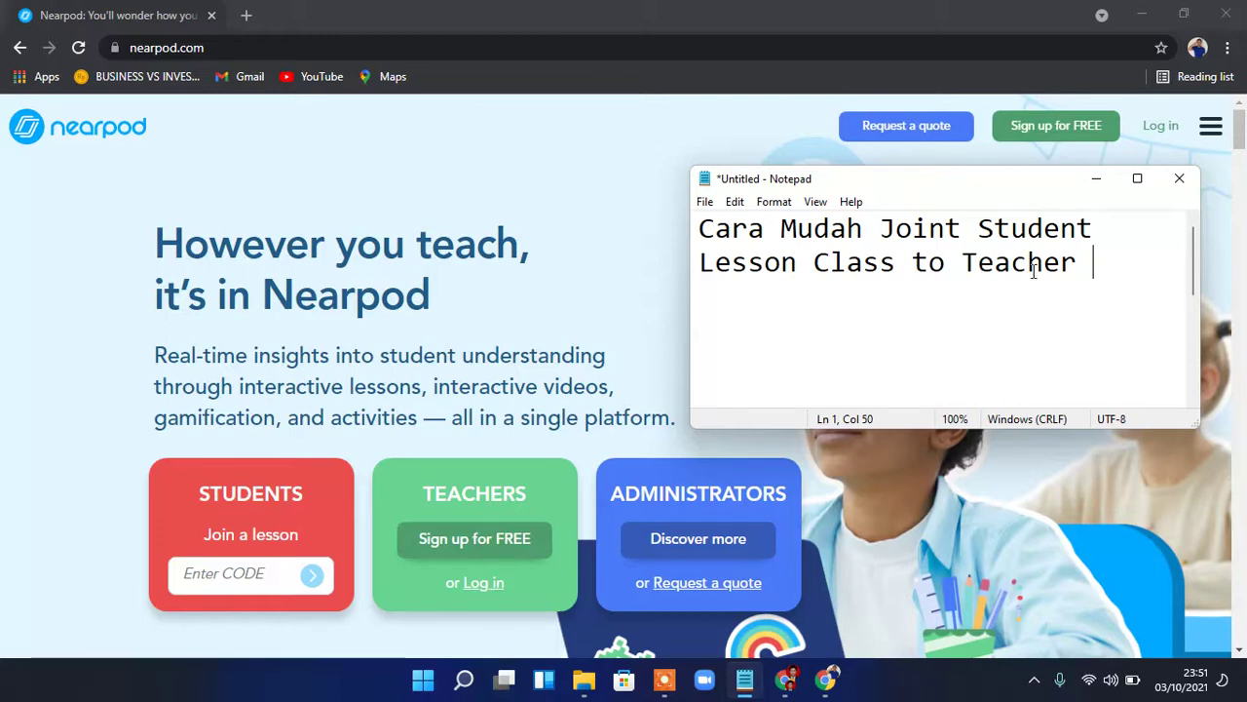
Add the word 'kode' on a new line below the Notepad title and select it
key(Return)
text(kode)
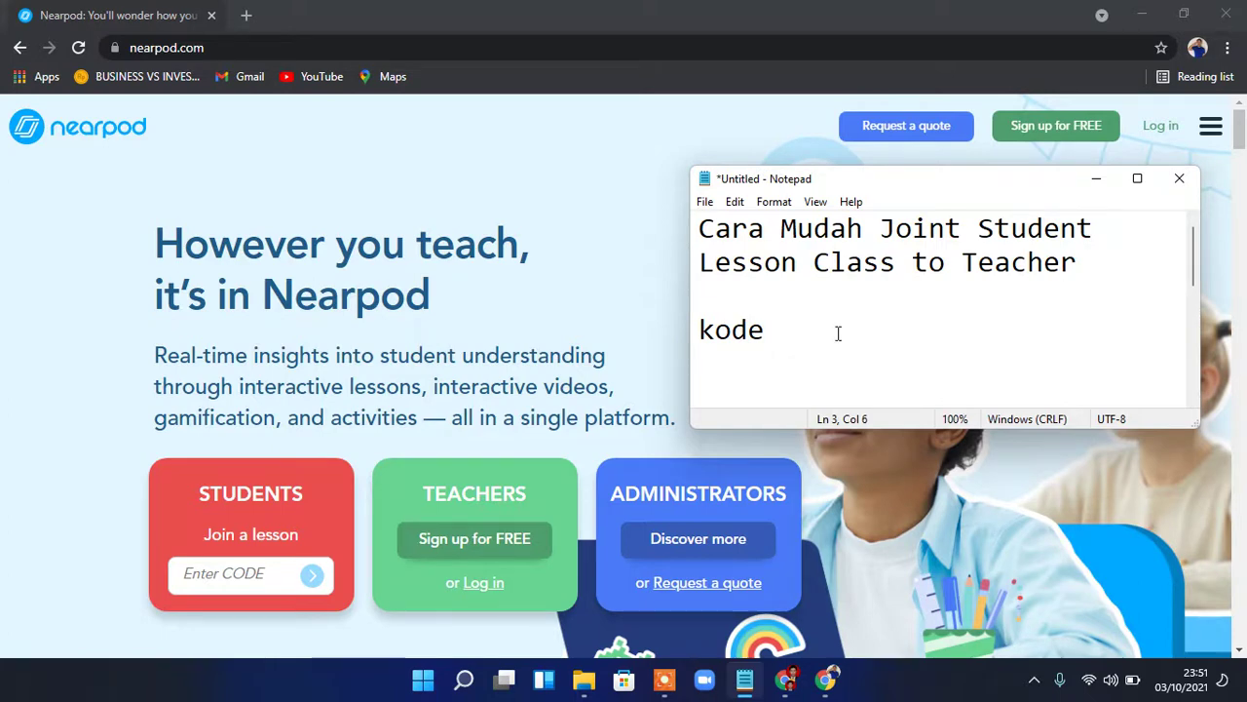
drag(789, 331, 704, 332)
click(704, 338)
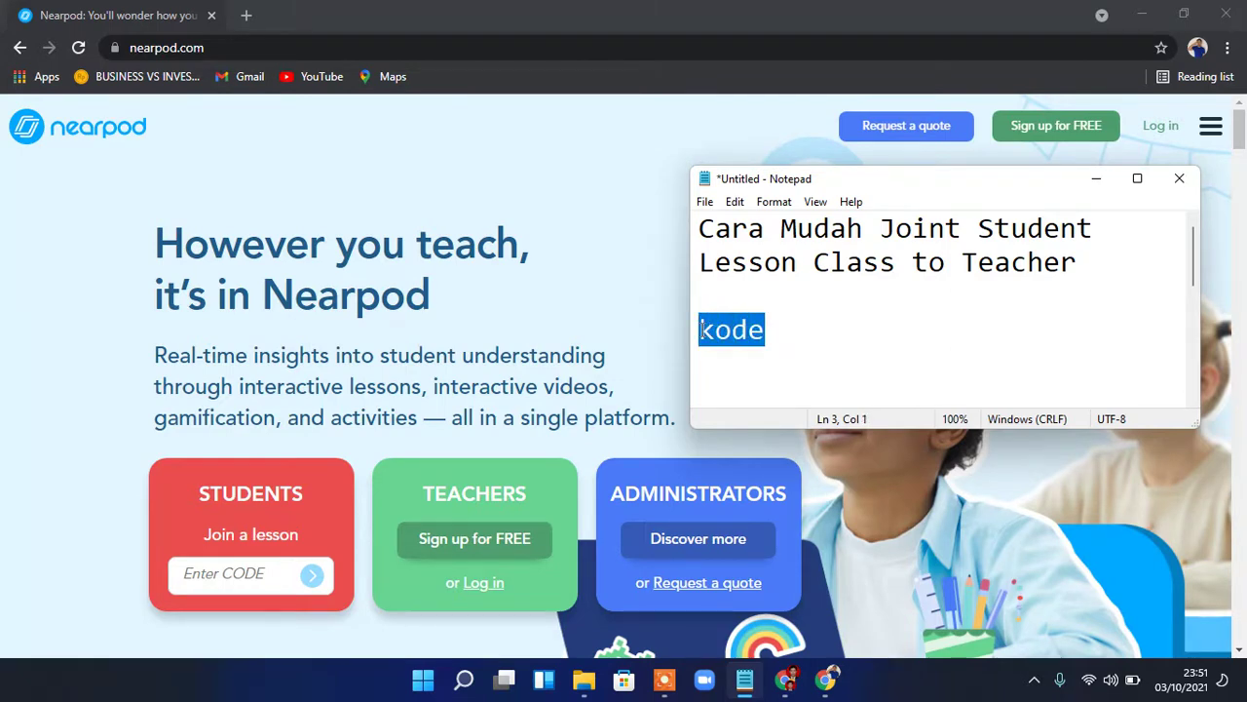
click(791, 692)
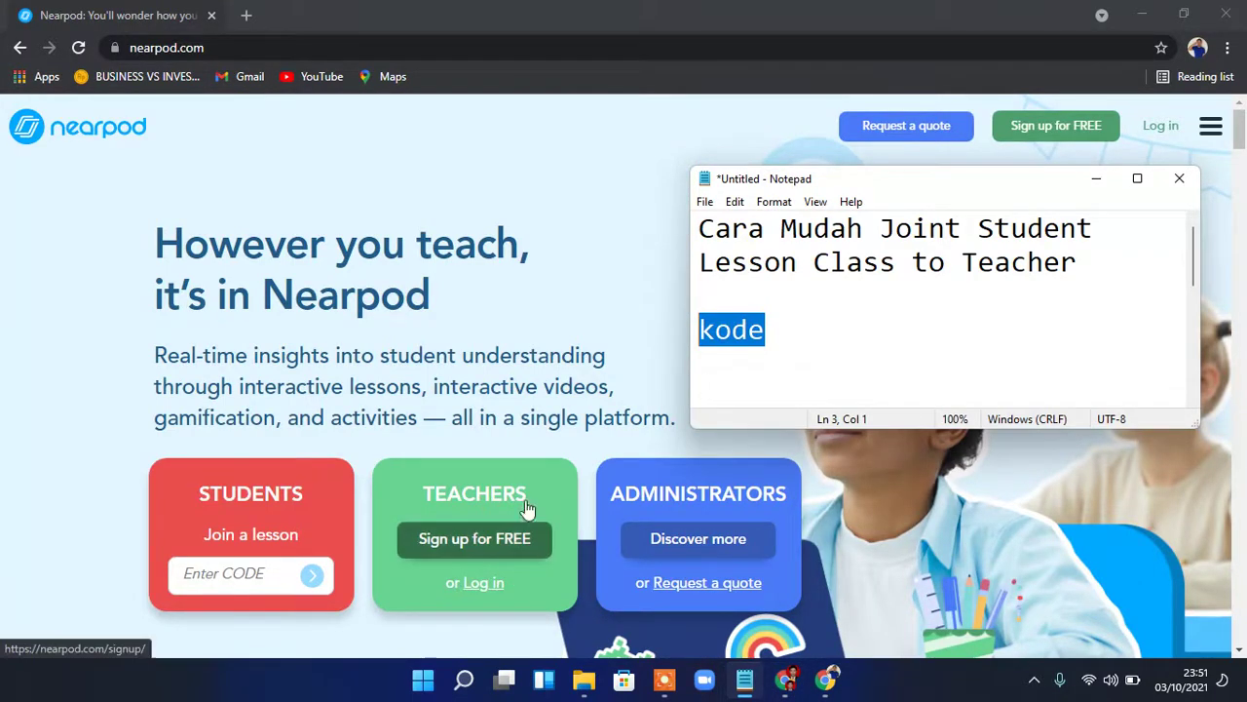
Close the old lesson code window and launch the first lesson as Student-Paced
click(789, 679)
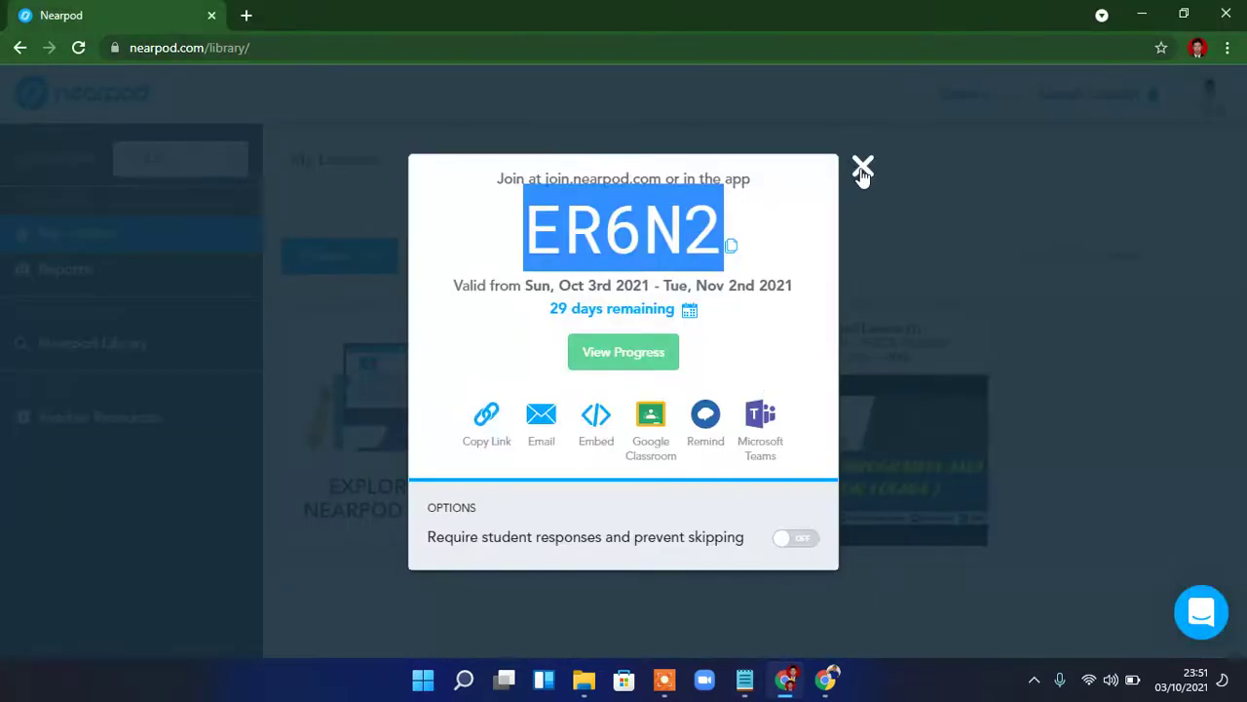
click(862, 171)
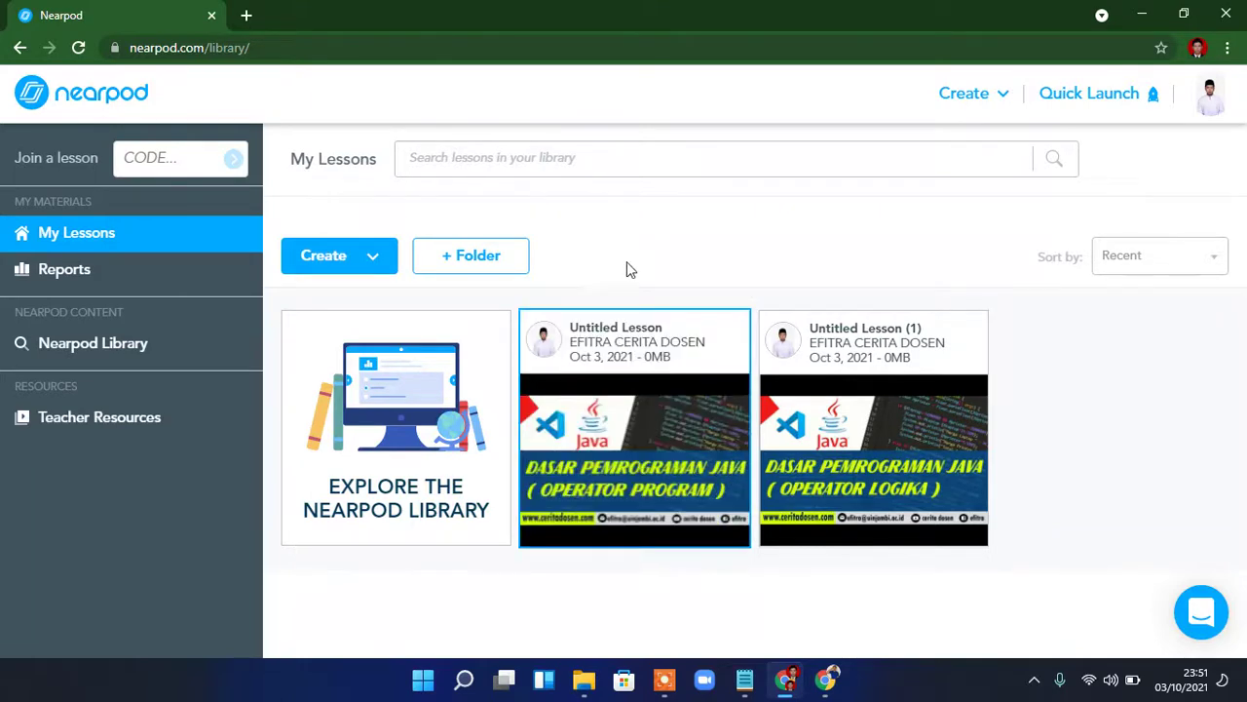
mouse_move(594, 431)
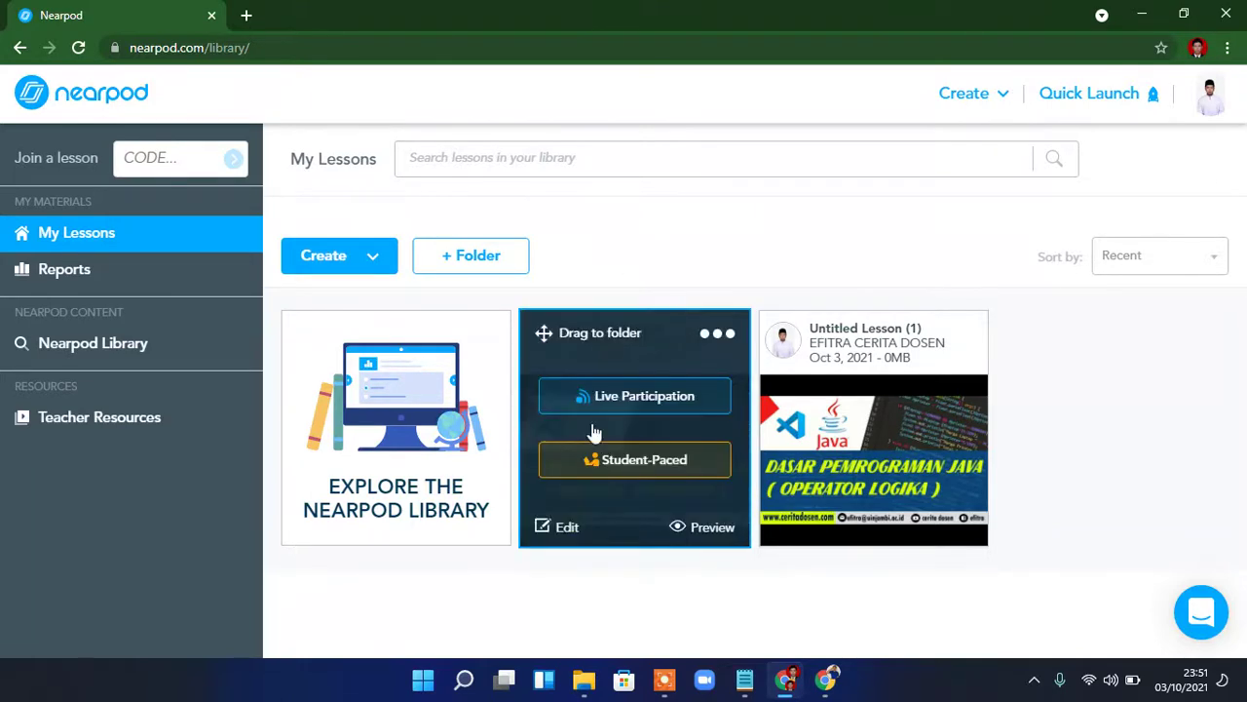
click(633, 466)
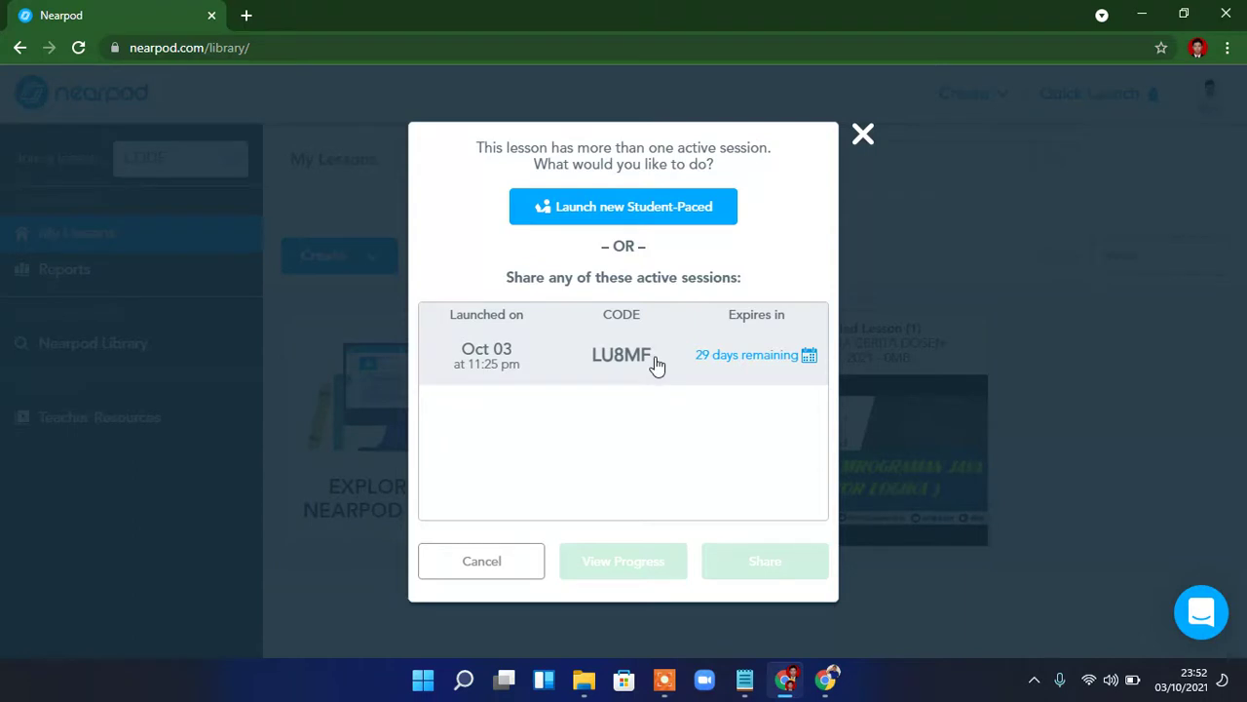
Copy the active session's join code
double_click(639, 357)
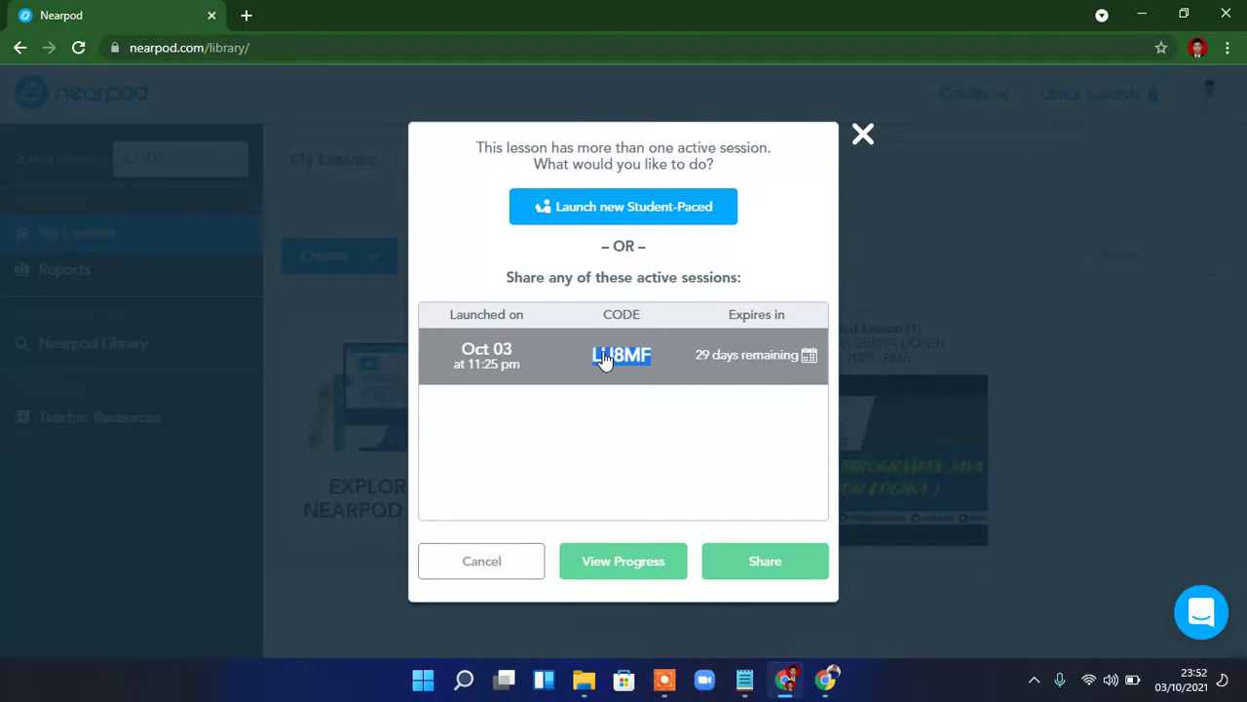
right_click(604, 359)
click(632, 366)
Paste the copied session code into nearpod.com's Enter CODE box and submit it
click(785, 682)
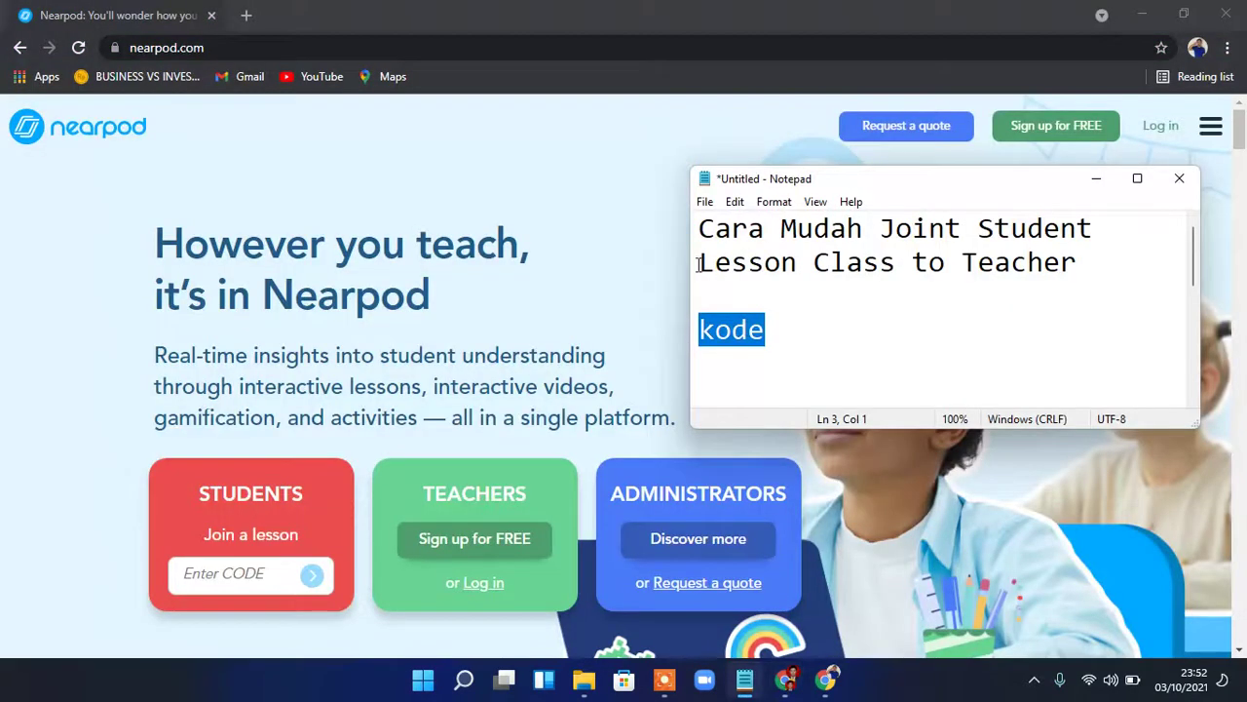
click(243, 576)
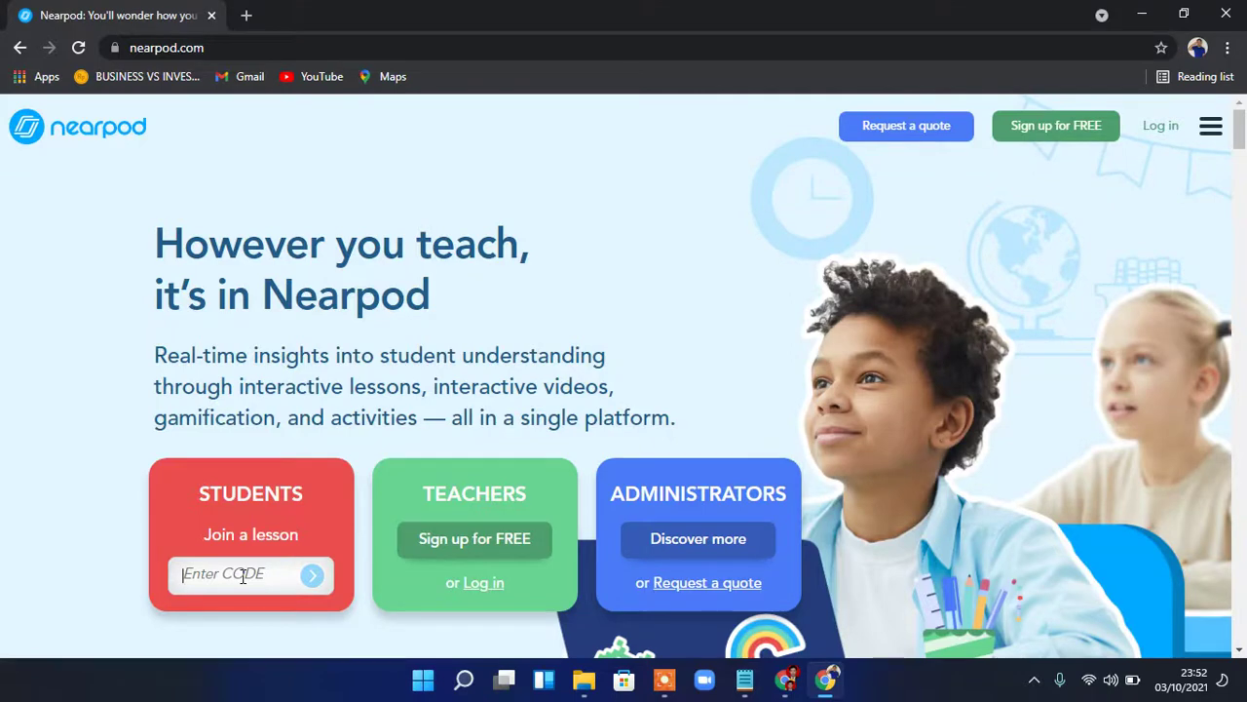
key(ctrl+v)
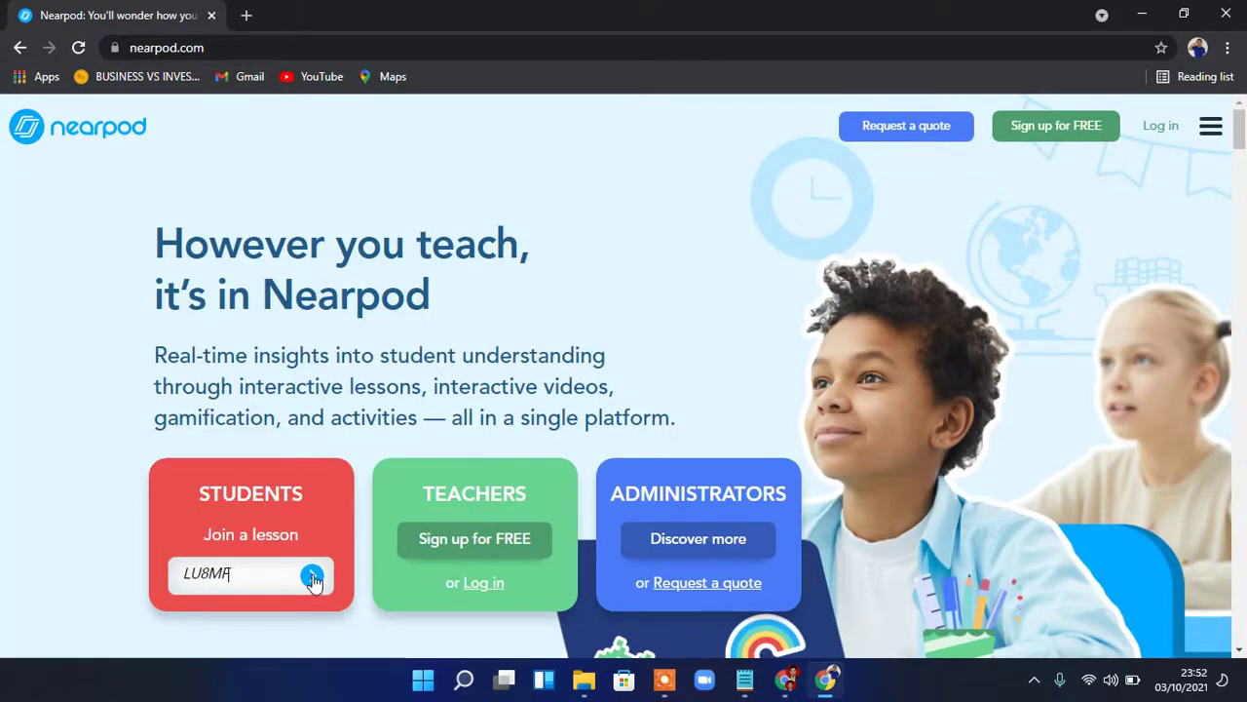
click(312, 579)
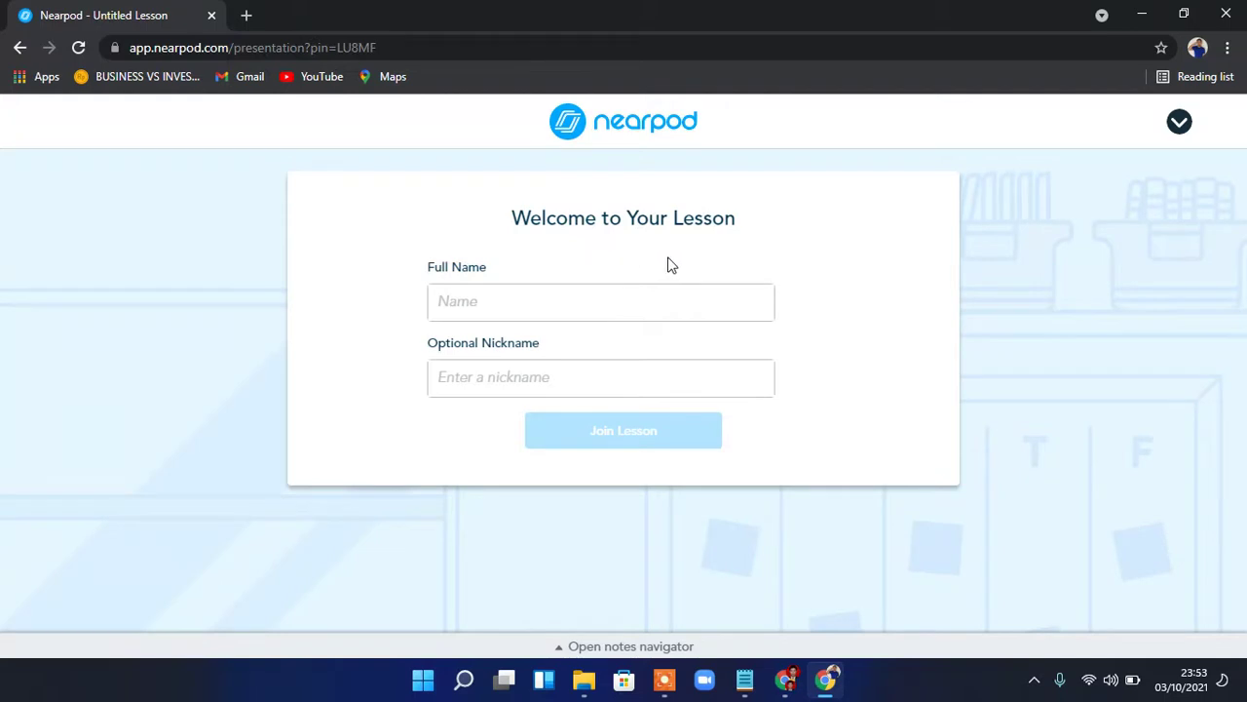
Enter the student's full name and optional nickname, then join the lesson
click(529, 305)
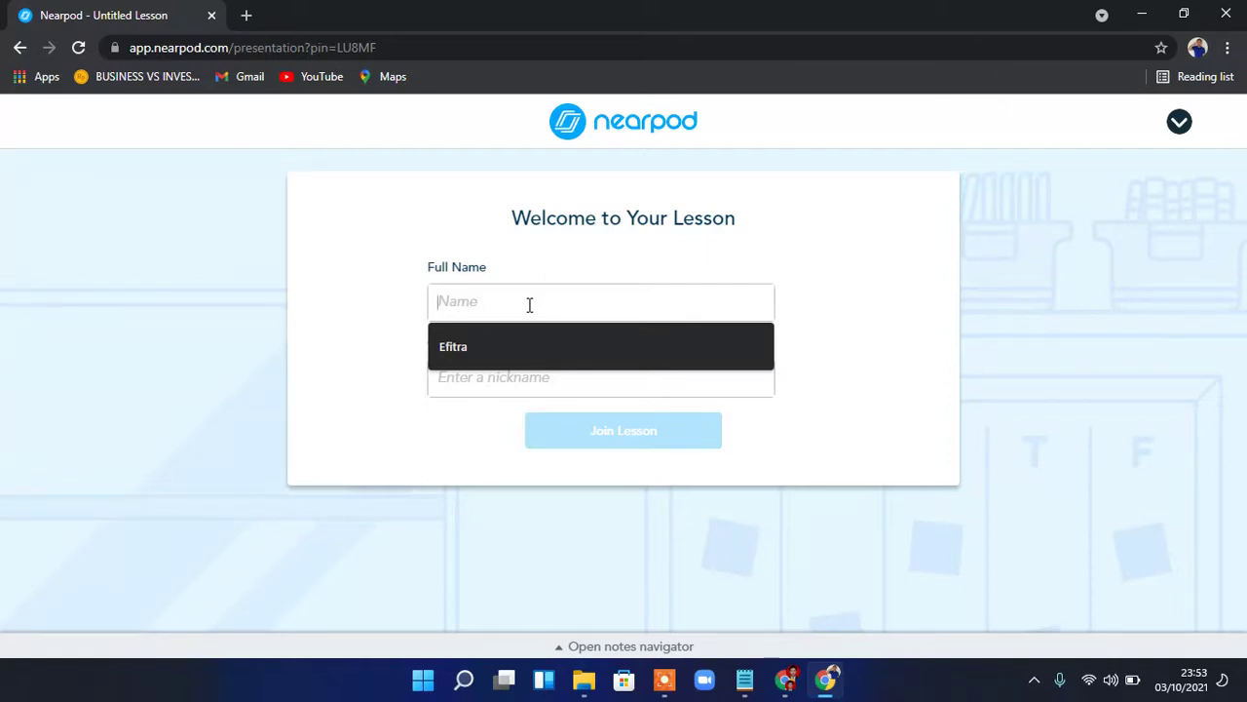
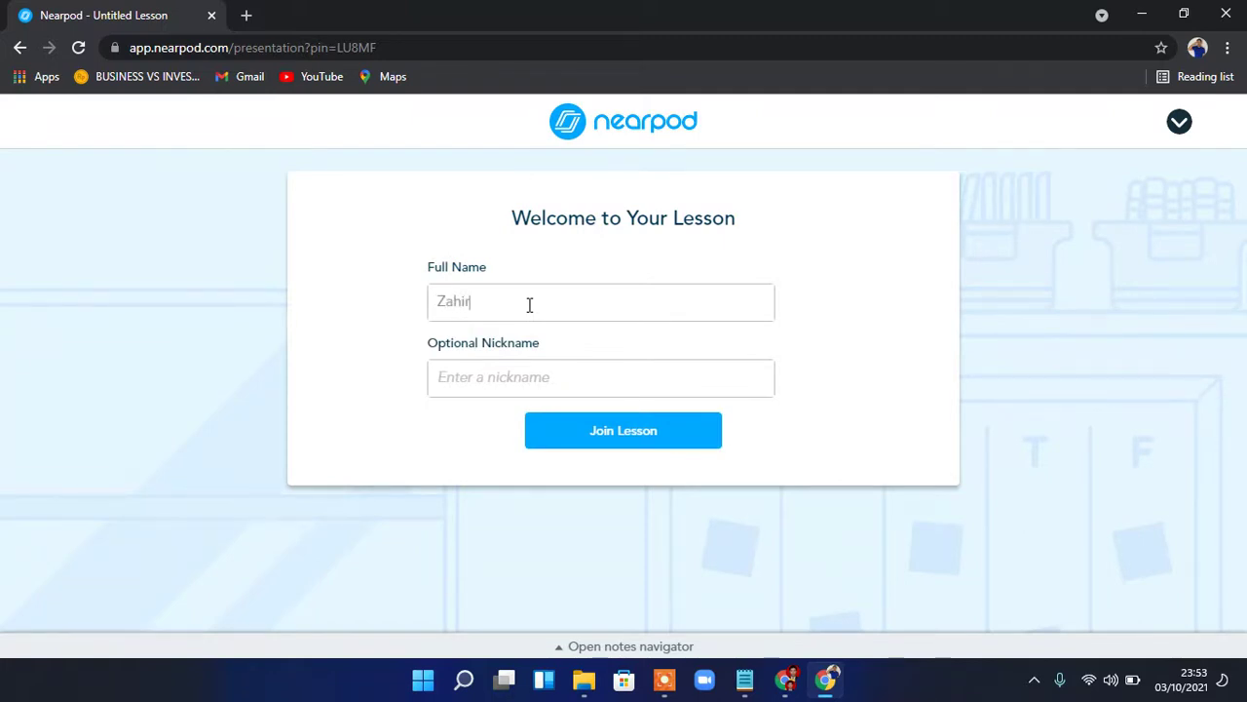
click(494, 377)
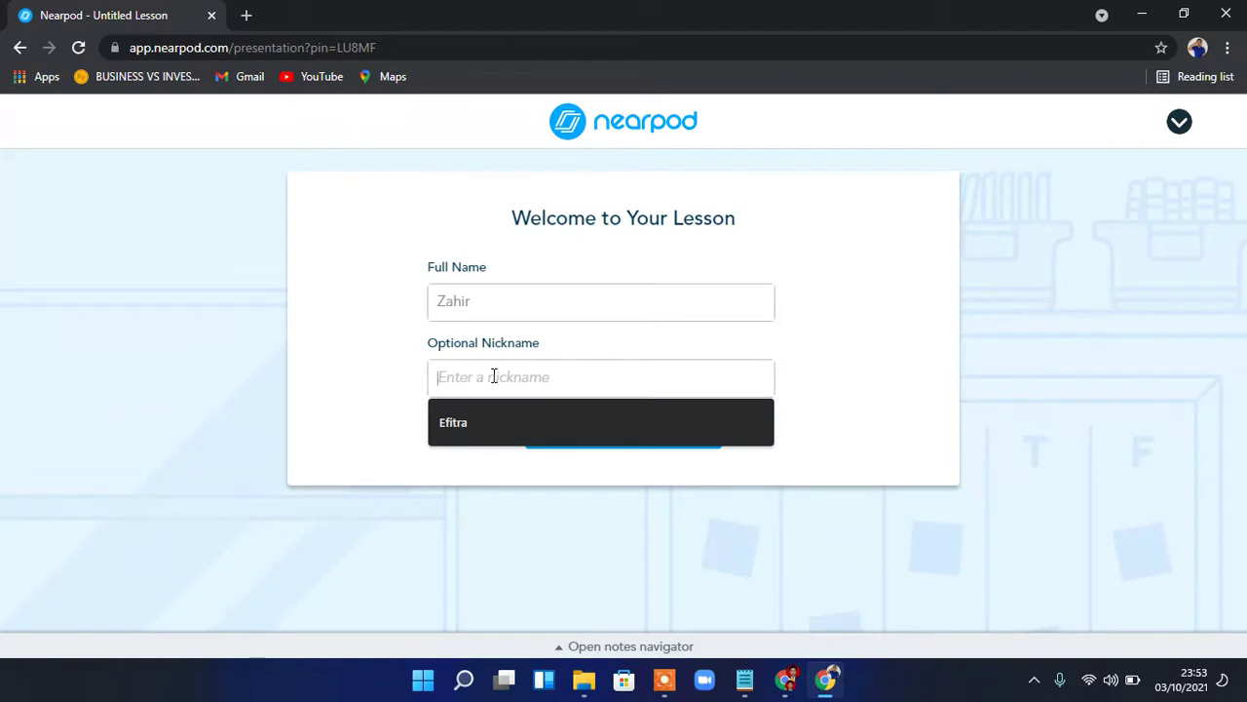
drag(495, 304, 392, 302)
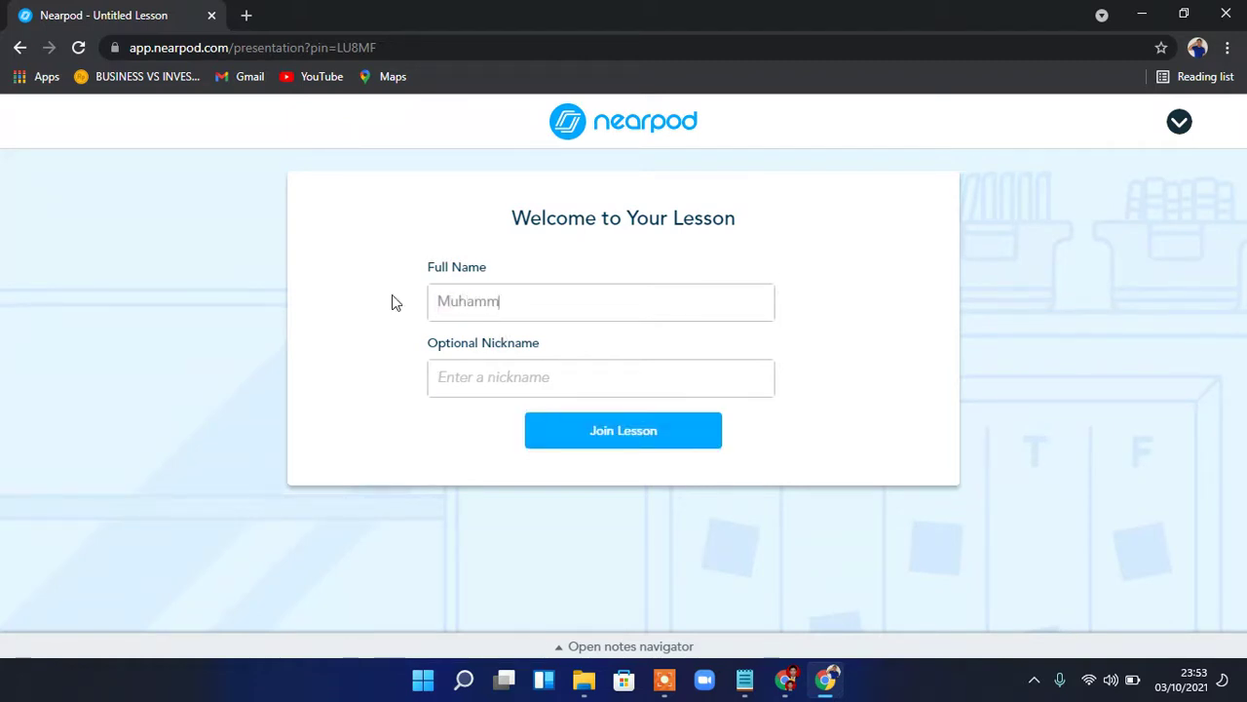
click(453, 375)
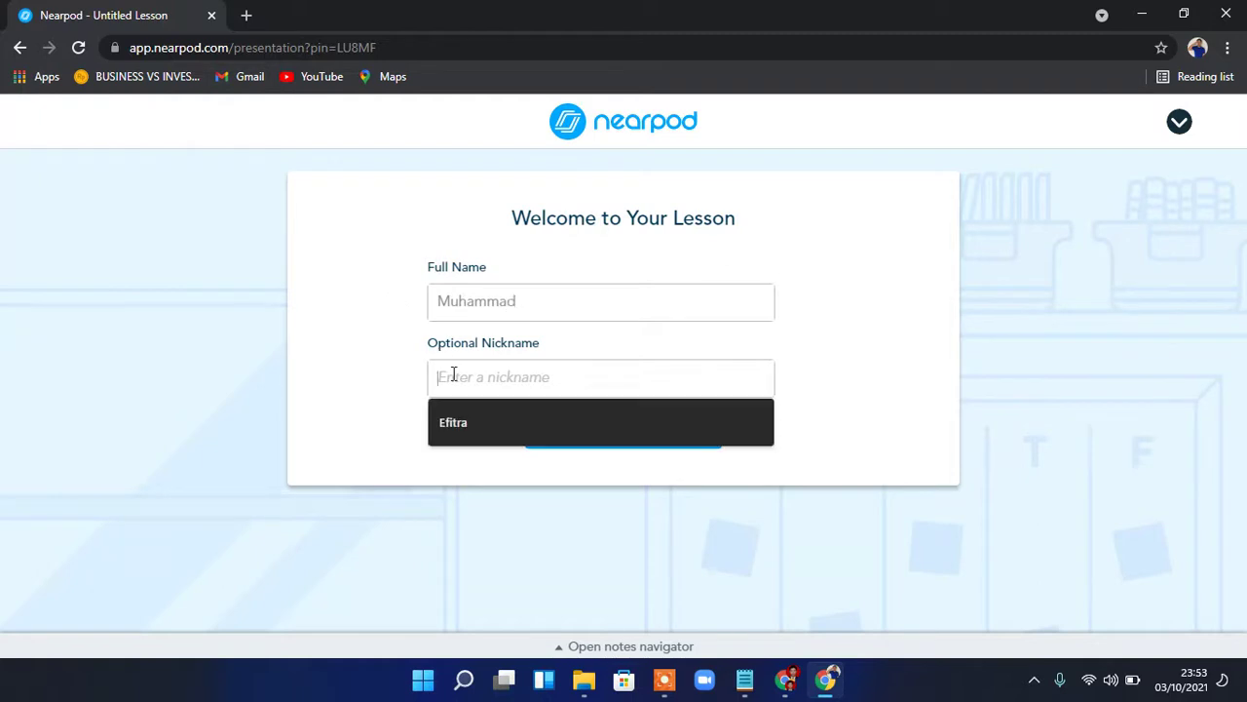
text(Zah)
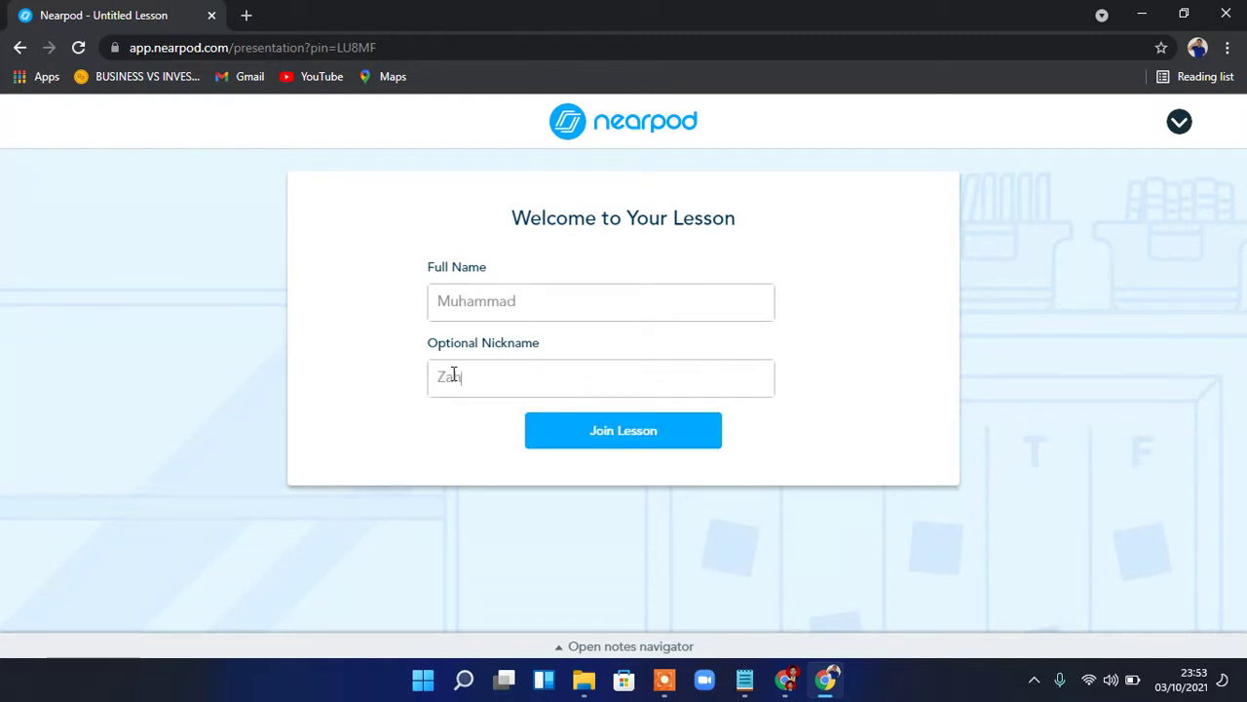
text(ir)
click(618, 432)
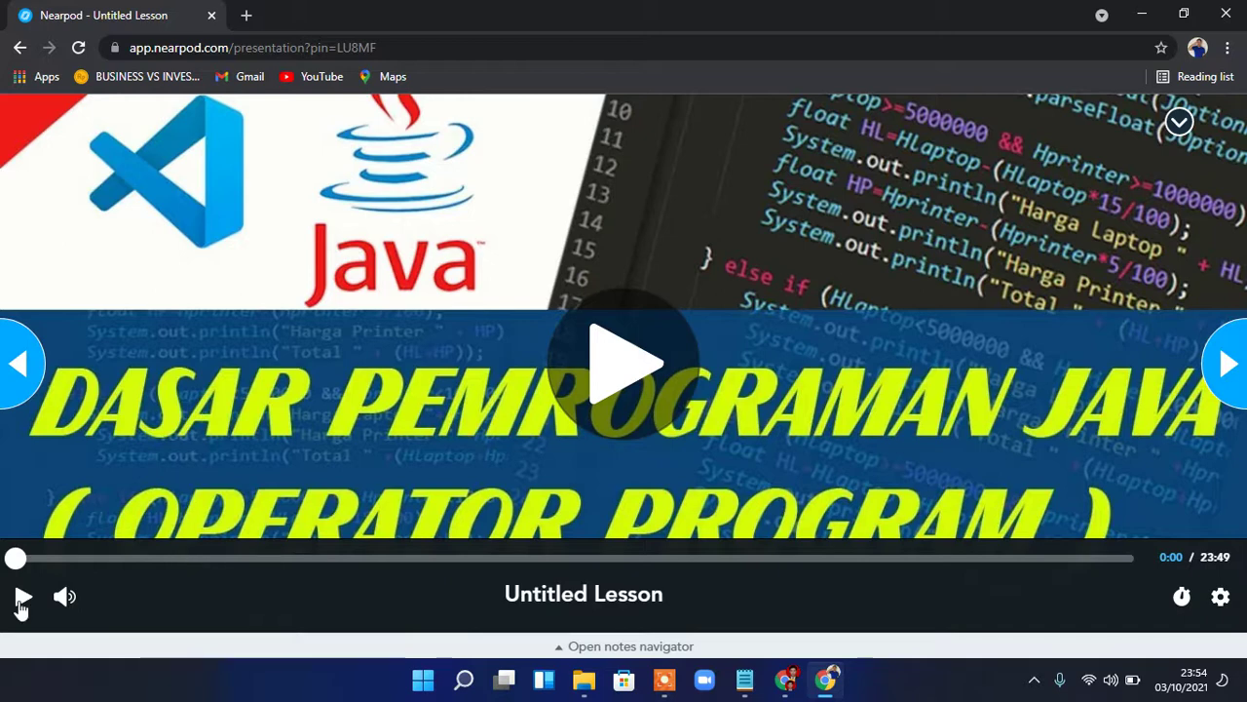
Play the lesson video, step to the next slide and back, then open the notes navigator
click(22, 598)
click(24, 599)
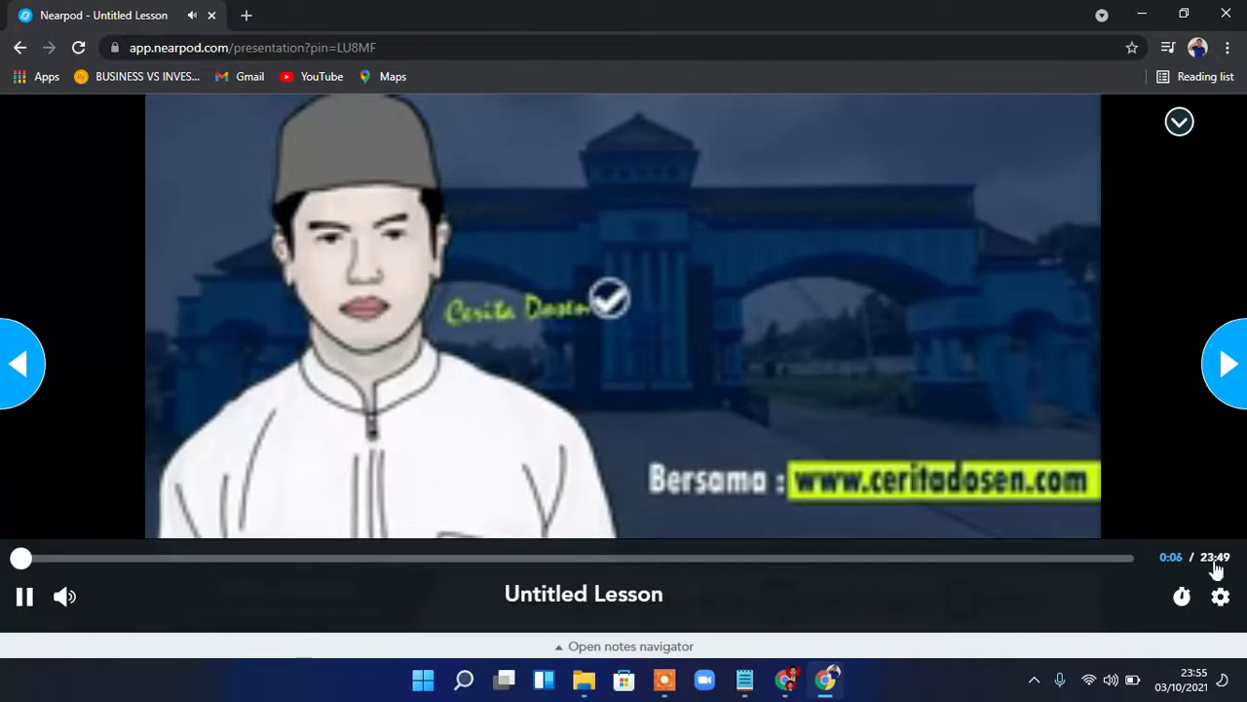
click(1232, 364)
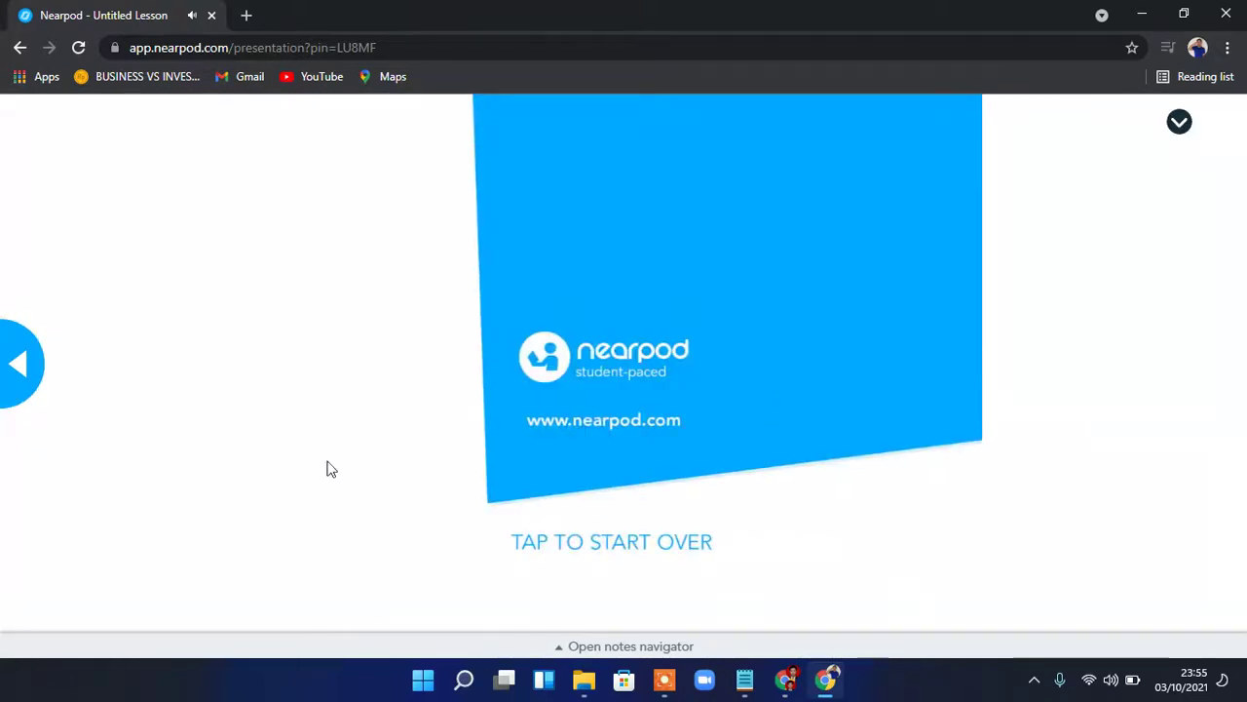
click(24, 363)
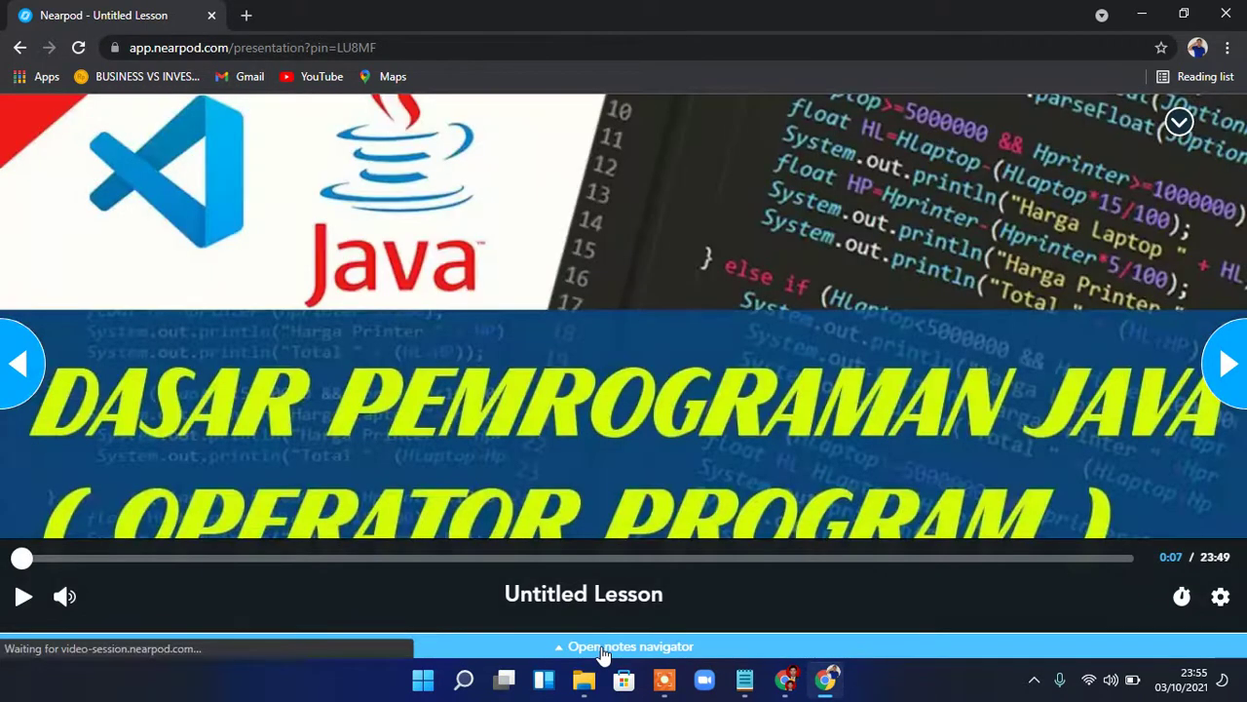
click(605, 649)
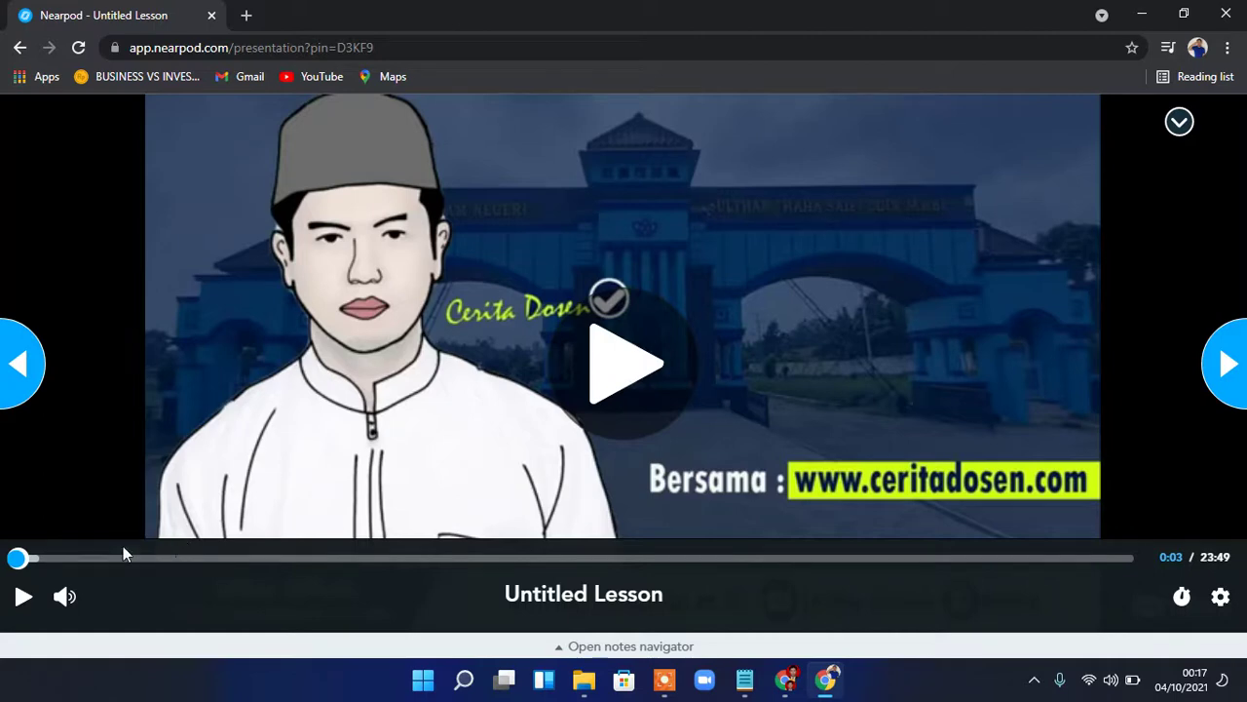
Seek the lesson video to about 1:01 and resume playback
click(64, 561)
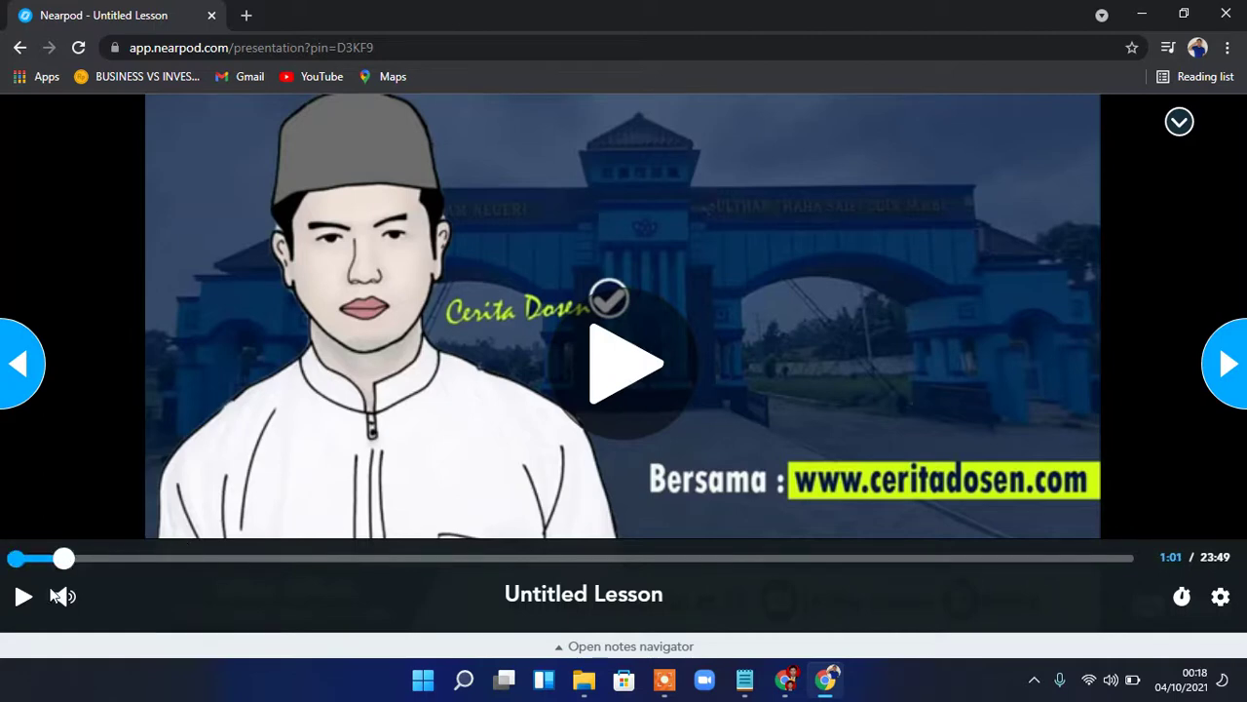
click(23, 597)
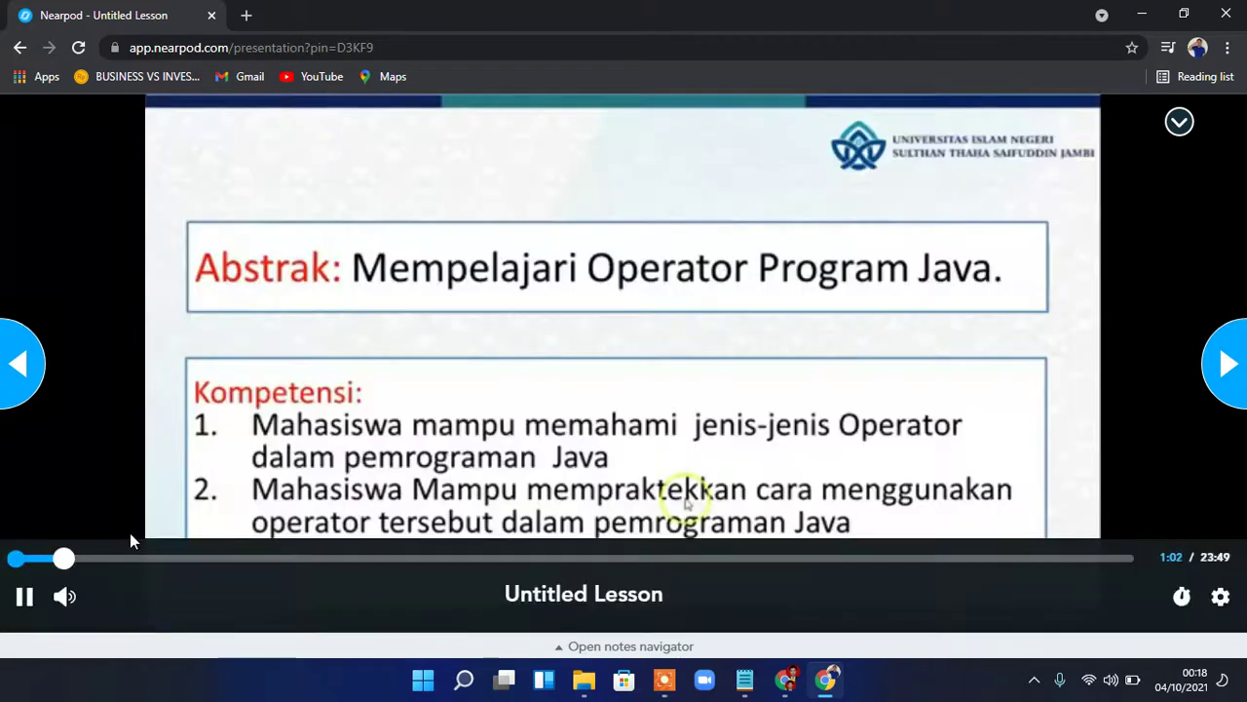